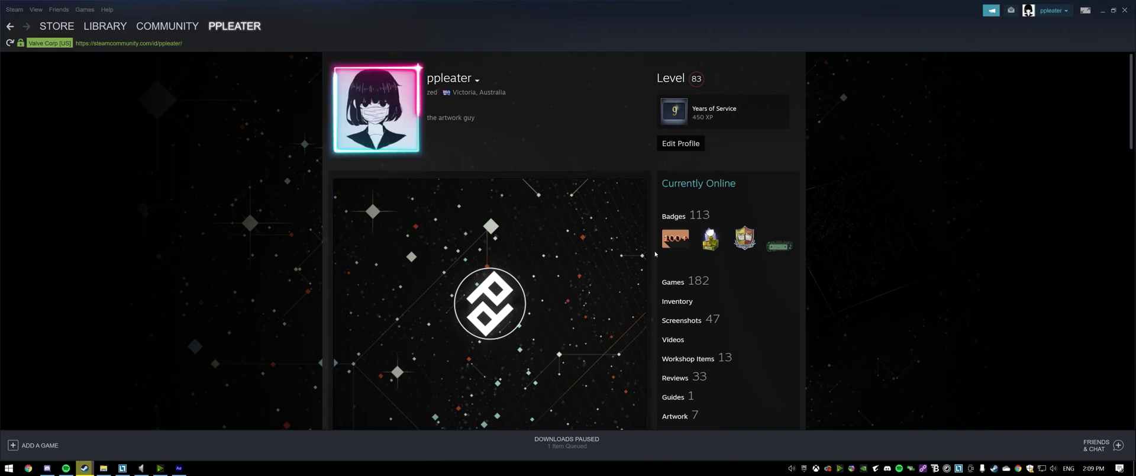
Step: Set a profile showcase slot to the Featured Artwork Showcase in the profile editor
scroll(602, 208, down, 2)
scroll(603, 208, down, 3)
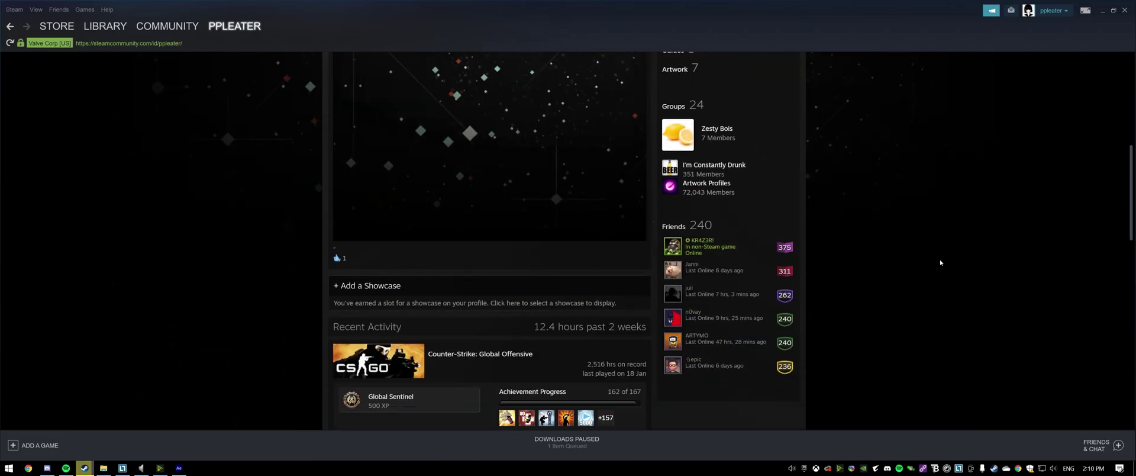
scroll(787, 227, up, 4)
scroll(786, 227, up, 2)
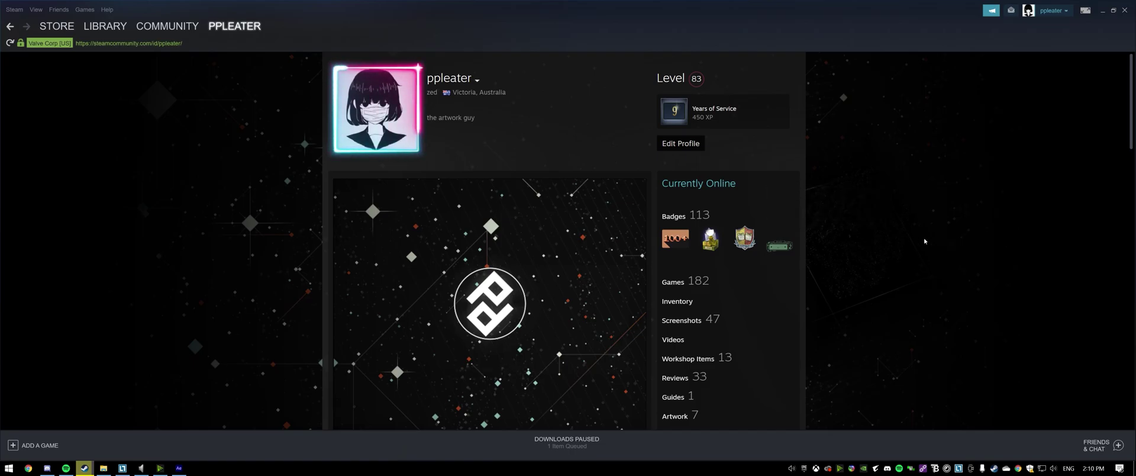
click(680, 143)
click(344, 273)
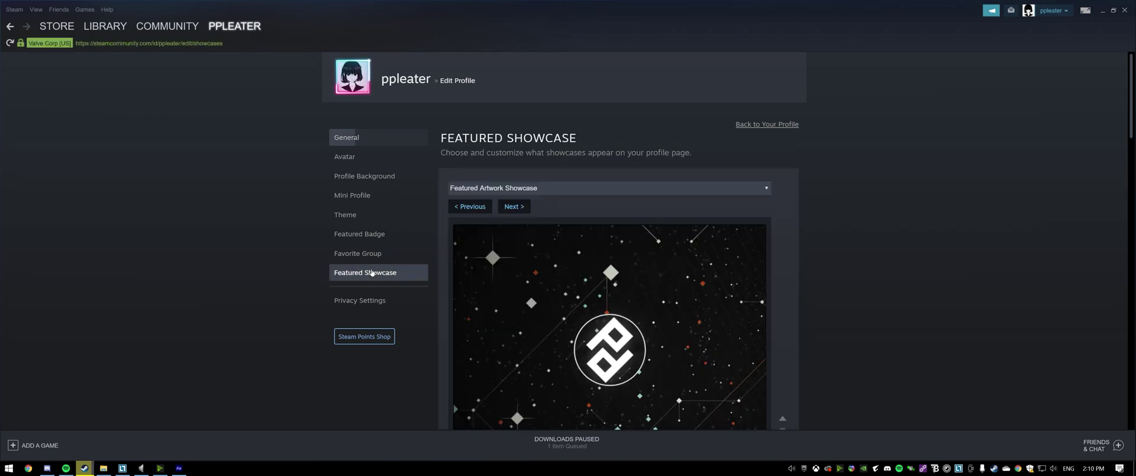
click(491, 188)
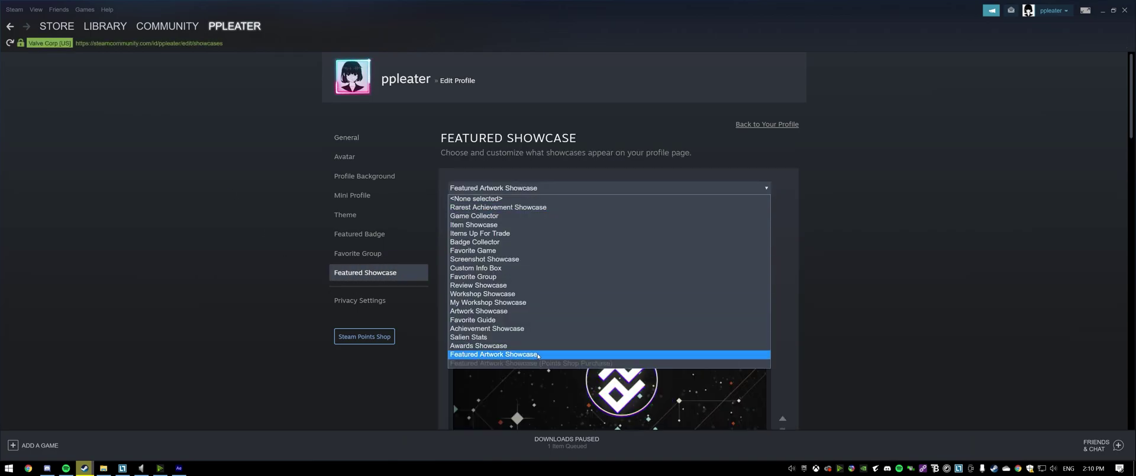
click(483, 362)
Step: Review the showcase settings without changing a slot's type, then return to the public profile
scroll(554, 299, down, 5)
scroll(555, 299, down, 3)
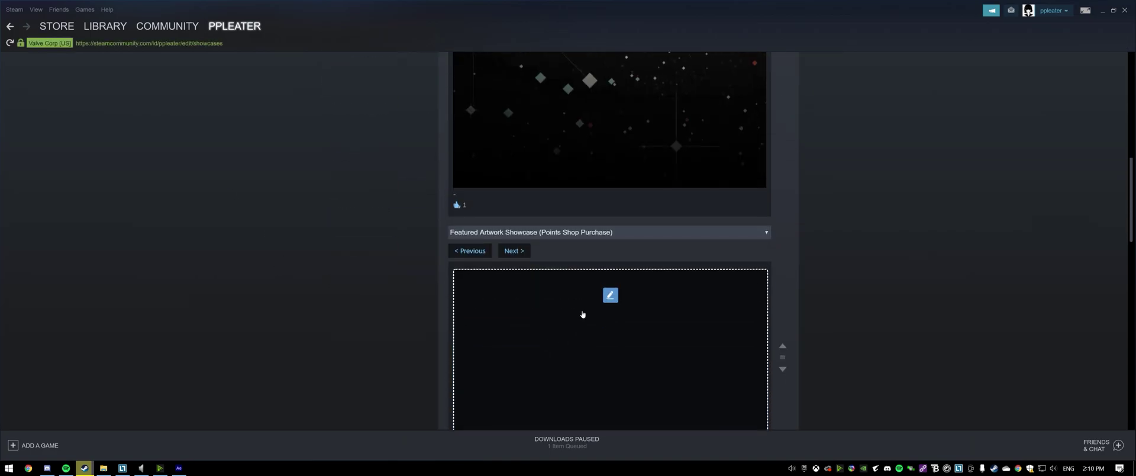
click(754, 231)
click(852, 231)
scroll(672, 266, down, 6)
scroll(672, 266, up, 6)
scroll(739, 397, up, 5)
scroll(767, 319, up, 3)
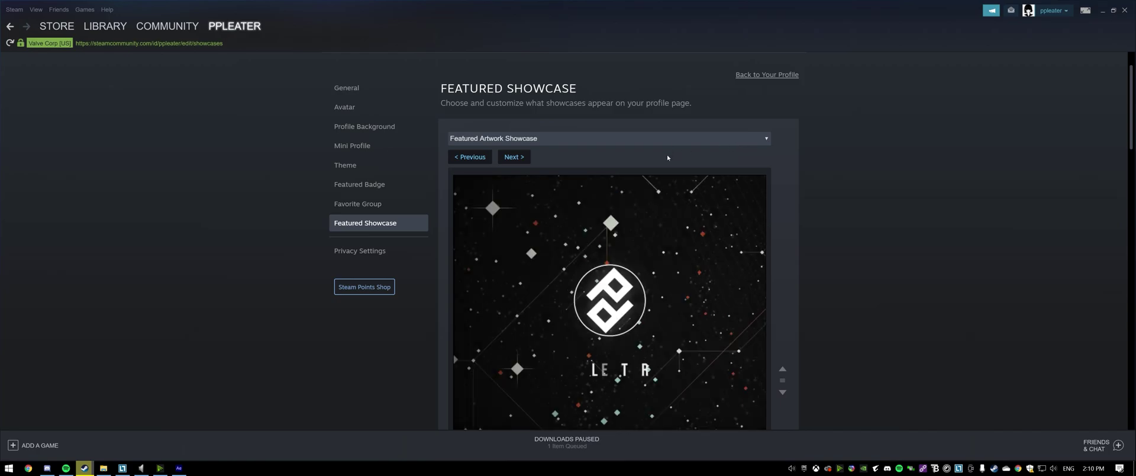
scroll(603, 161, down, 5)
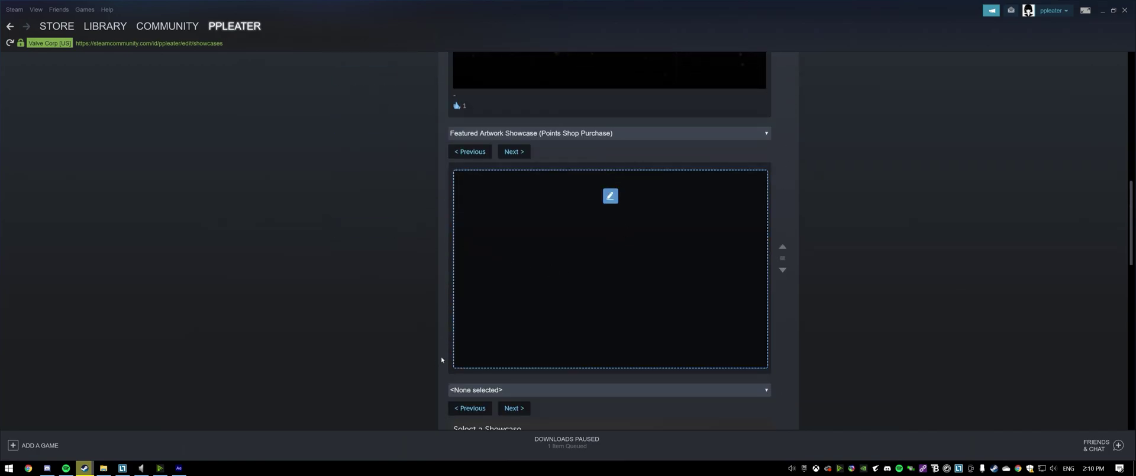
scroll(597, 145, up, 1)
scroll(597, 145, up, 4)
scroll(615, 183, down, 10)
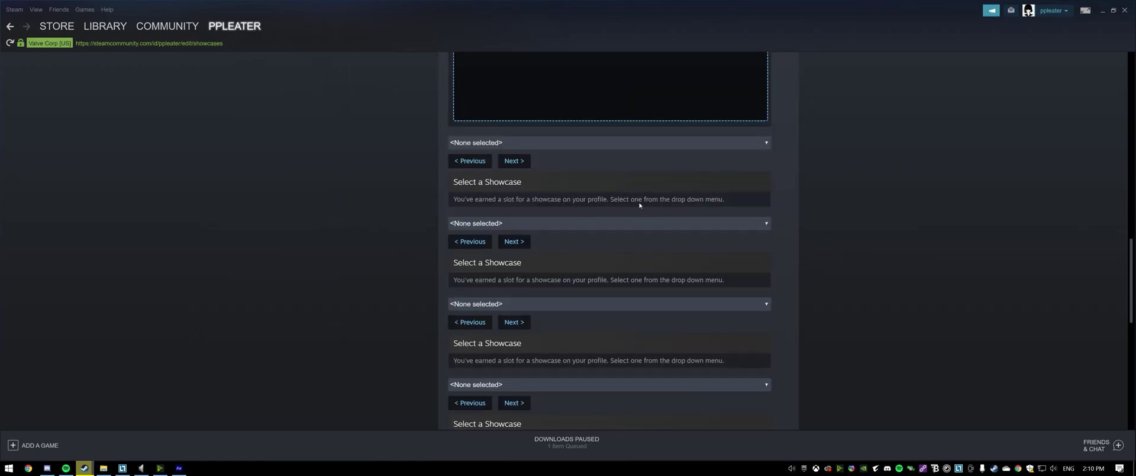
scroll(592, 213, up, 10)
scroll(589, 214, up, 3)
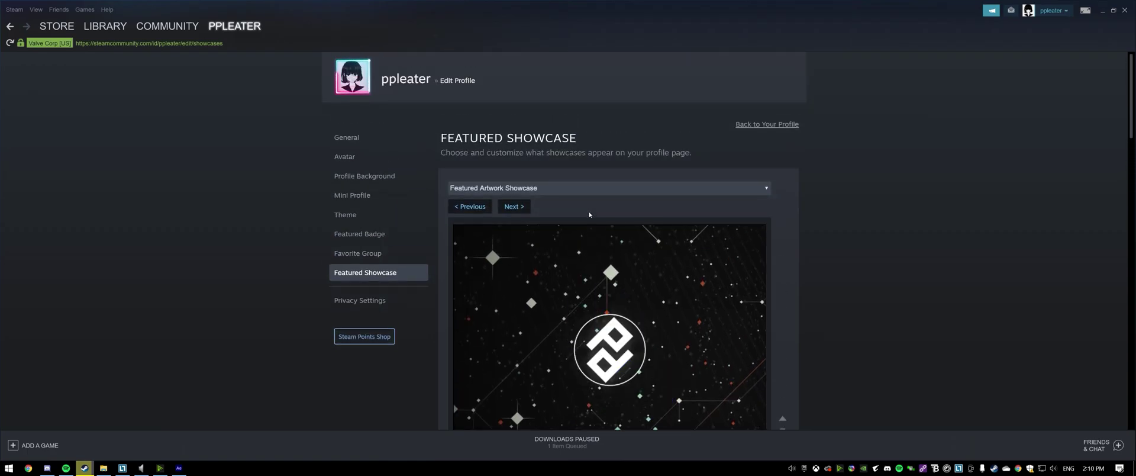
scroll(573, 127, down, 8)
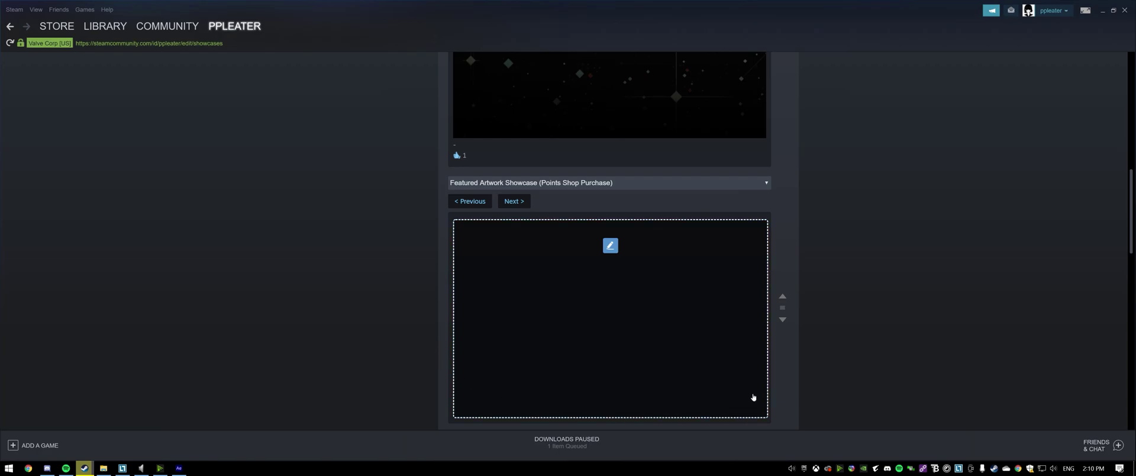
scroll(761, 267, up, 3)
scroll(768, 139, up, 4)
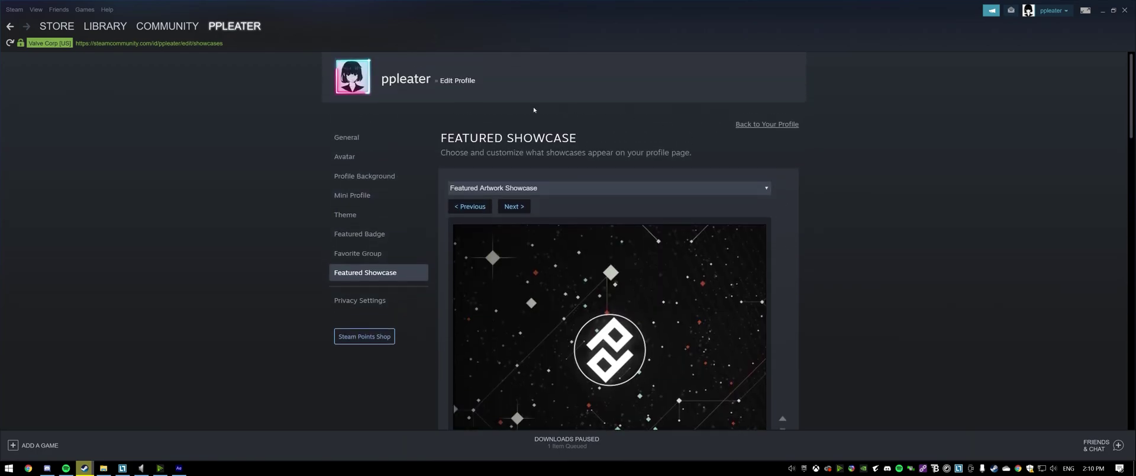
scroll(608, 165, down, 5)
scroll(540, 155, up, 5)
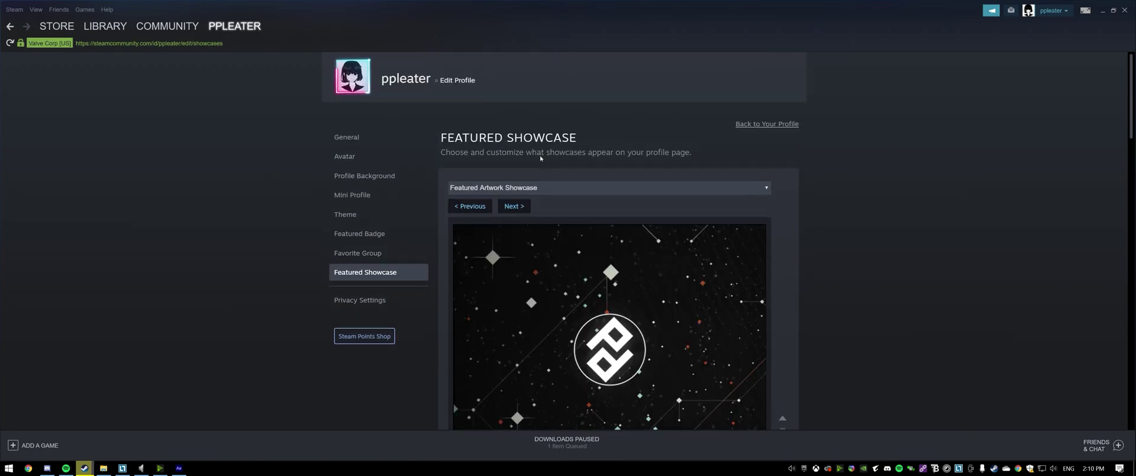
scroll(489, 152, down, 6)
scroll(503, 148, down, 2)
scroll(566, 145, up, 3)
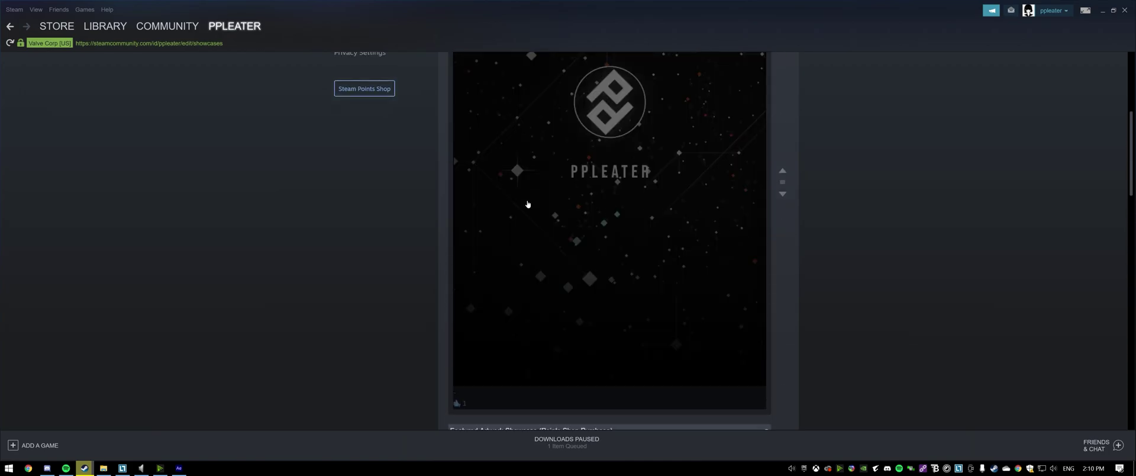
scroll(275, 307, up, 4)
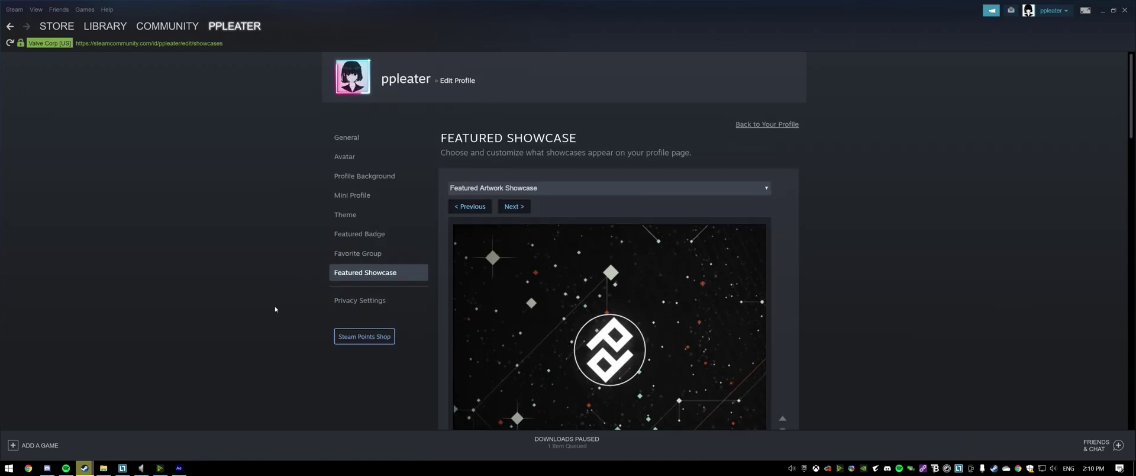
scroll(644, 253, down, 4)
scroll(592, 266, up, 2)
scroll(566, 284, up, 2)
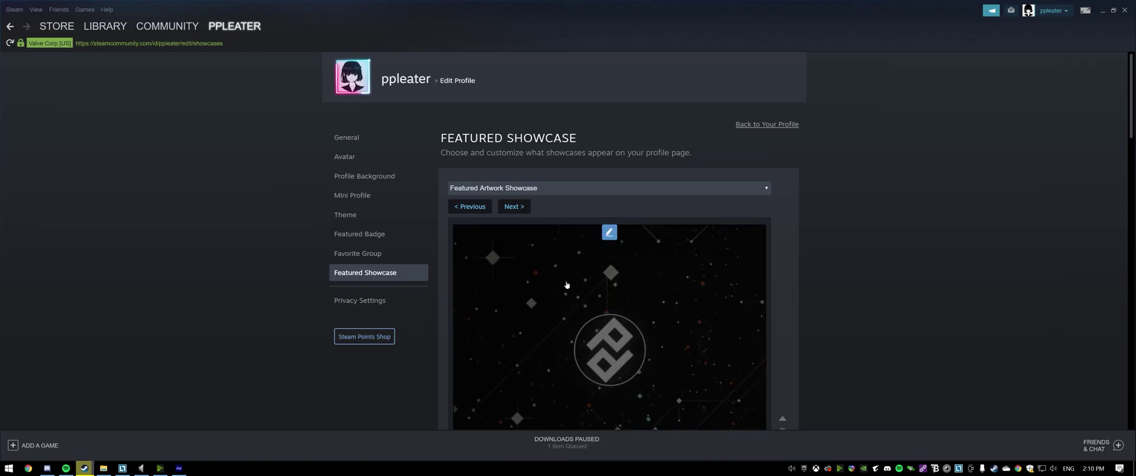
scroll(567, 285, down, 3)
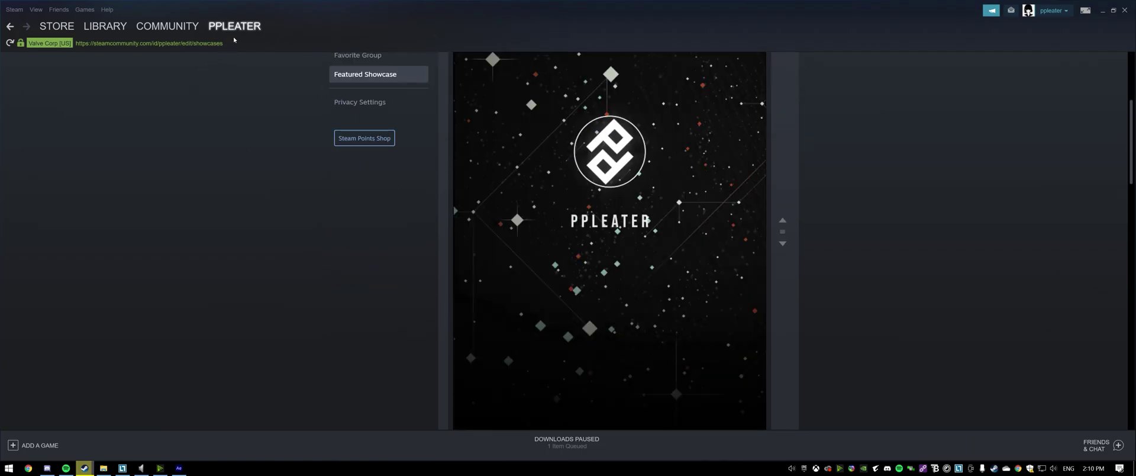
click(221, 52)
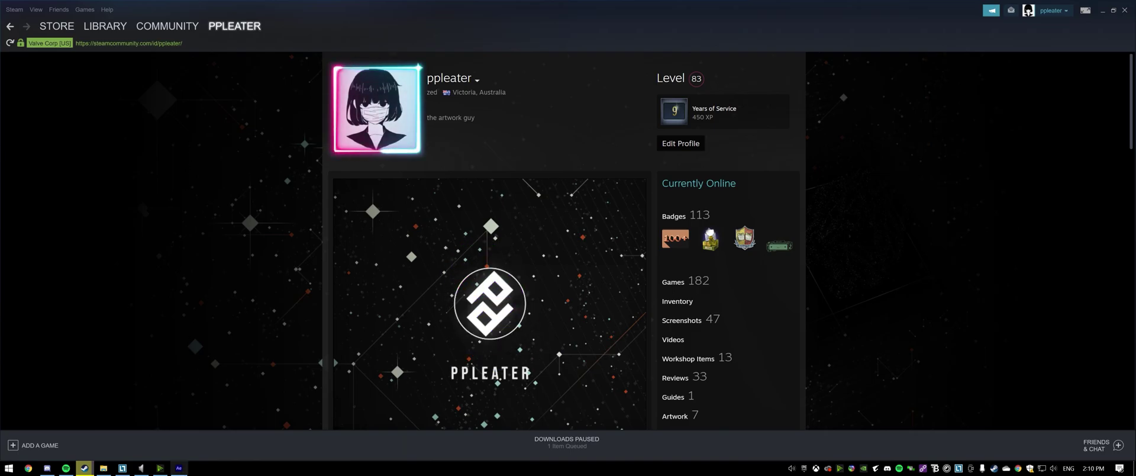
Step: Open the recent Template 46.aep project in After Effects
click(179, 467)
click(5, 16)
mouse_move(35, 60)
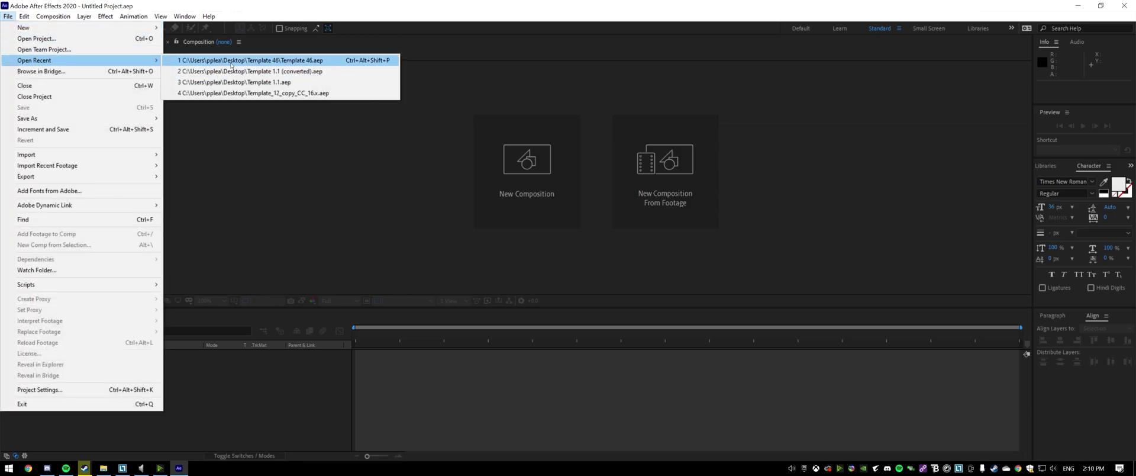
click(231, 61)
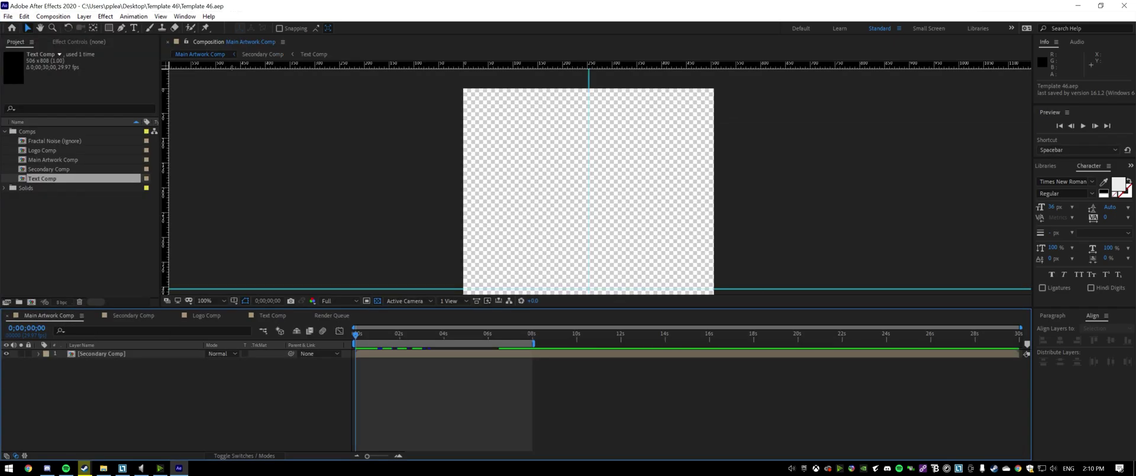
click(74, 237)
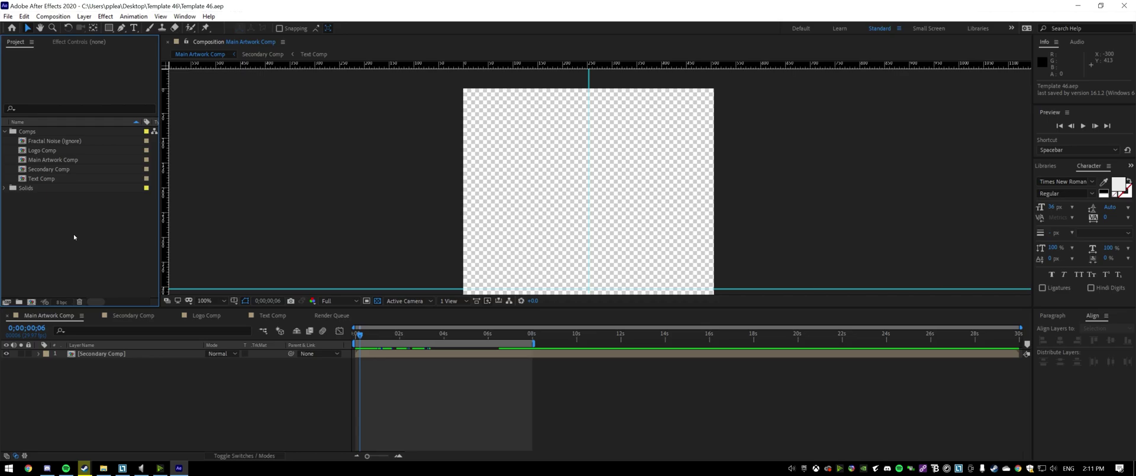
Step: Import Artwork_Featured.png from steam.design_684db3 and add it as a layer in Main Artwork Comp
key(super+e)
drag(319, 37, 474, 70)
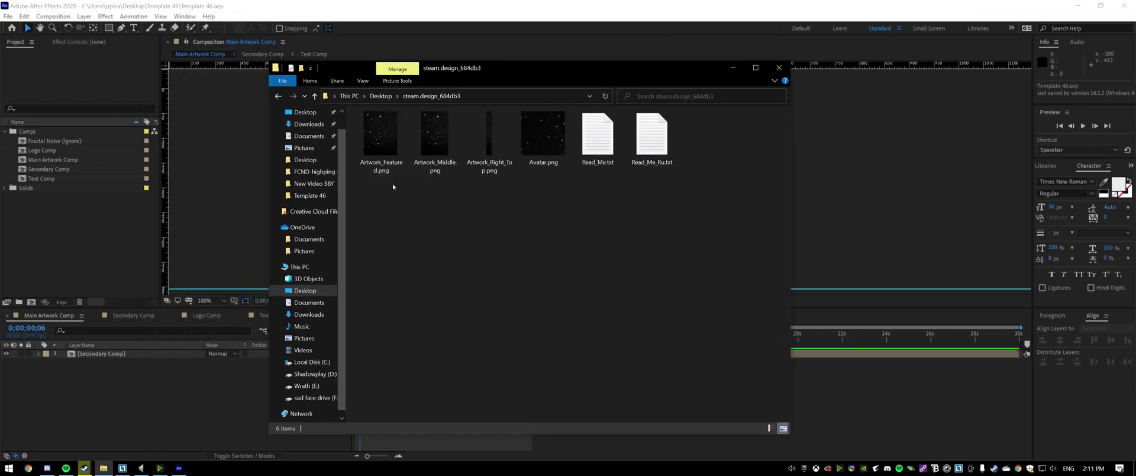
drag(386, 160, 69, 237)
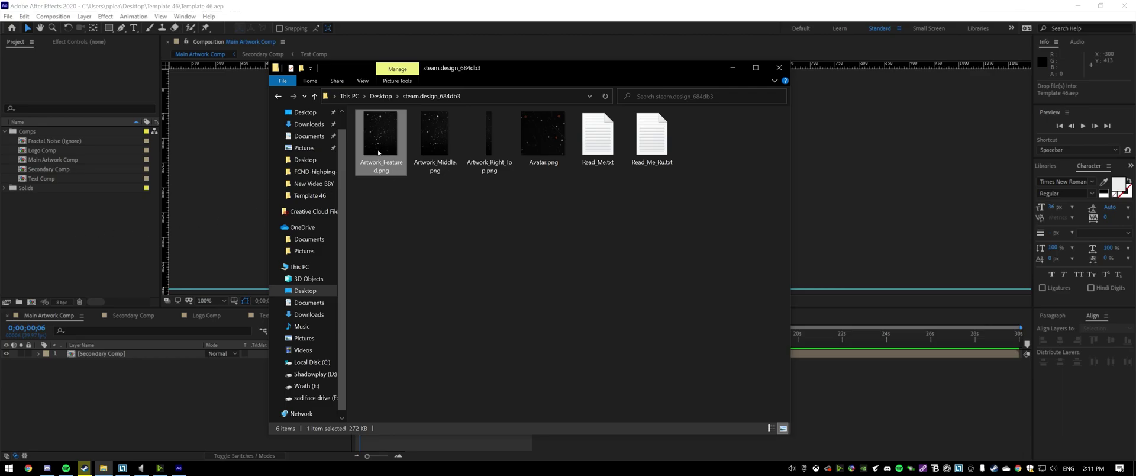
key(alt+Tab)
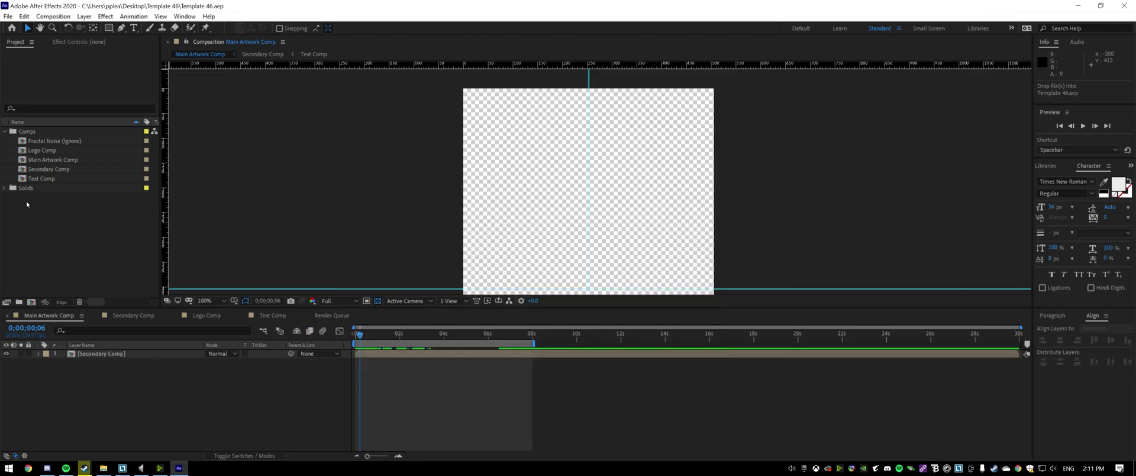
drag(26, 204, 32, 194)
drag(55, 135, 76, 376)
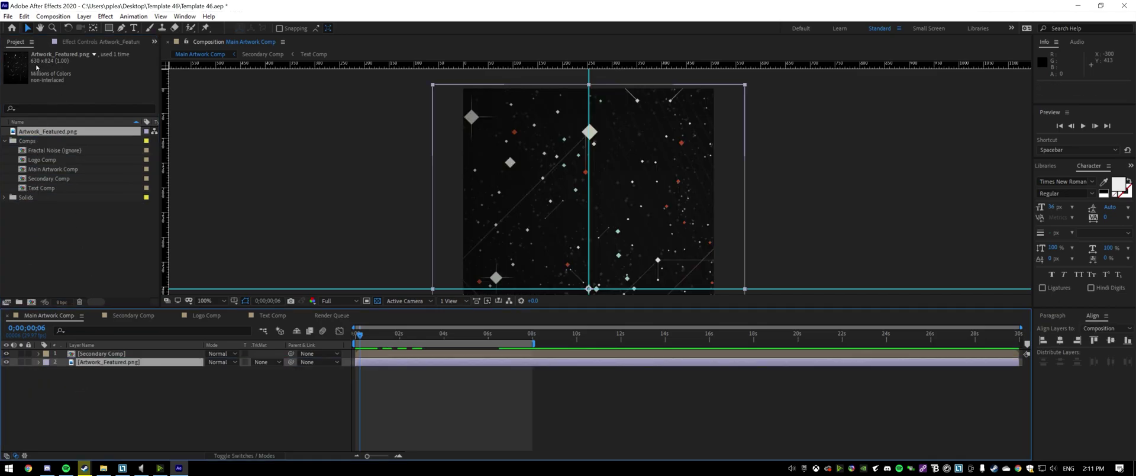
Step: Change Main Artwork Comp's composition size from 506 × 808 to 630 × 824 pixels
click(47, 169)
right_click(48, 169)
click(50, 176)
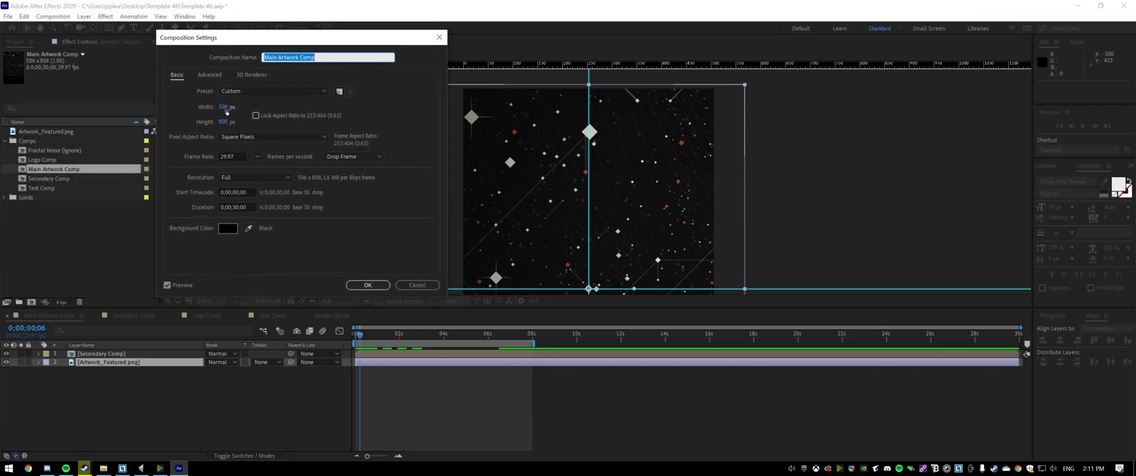
click(224, 107)
text(2)
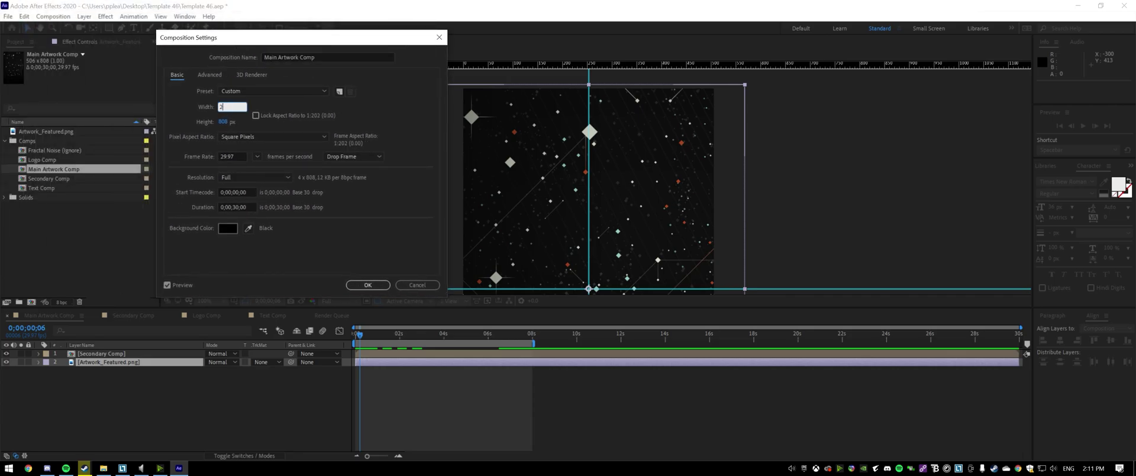
text(30)
key(Tab)
text(824)
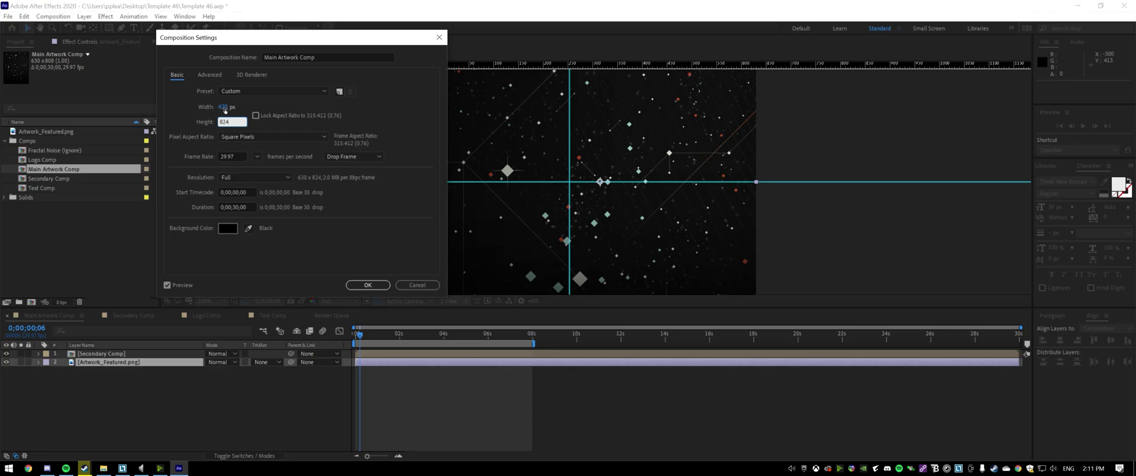
click(374, 284)
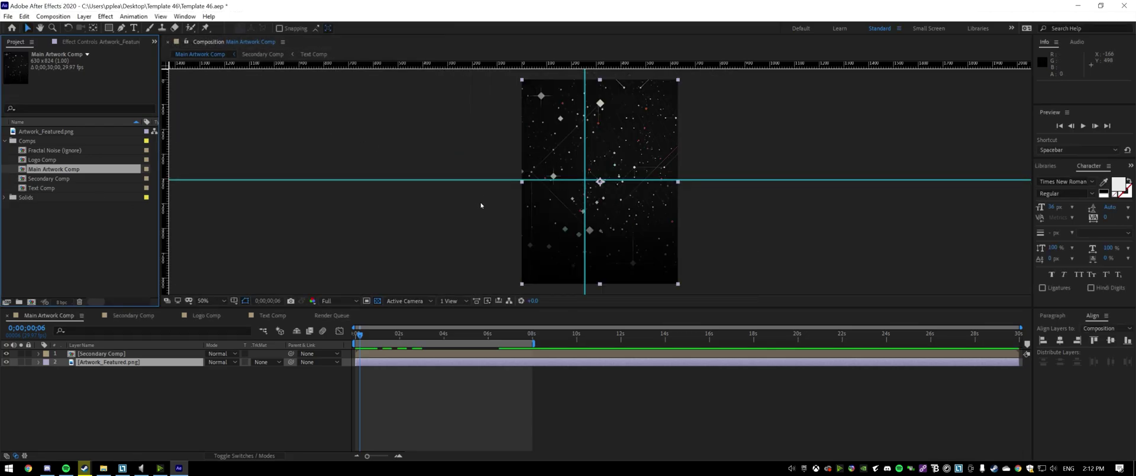
scroll(594, 114, up, 2)
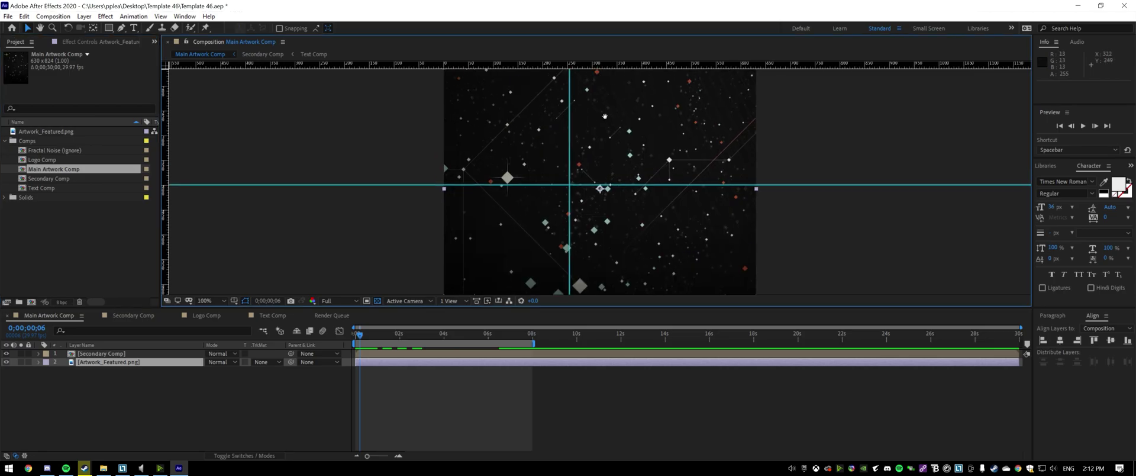
scroll(594, 119, up, 1)
Step: Drag a vertical guide roughly to the middle of the comp frame
scroll(594, 127, up, 1)
click(577, 144)
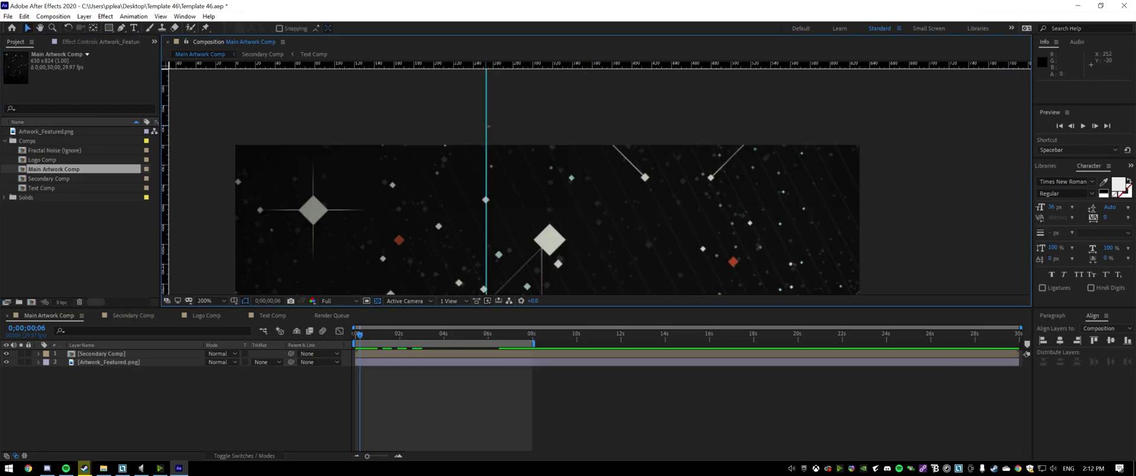
drag(486, 129, 547, 137)
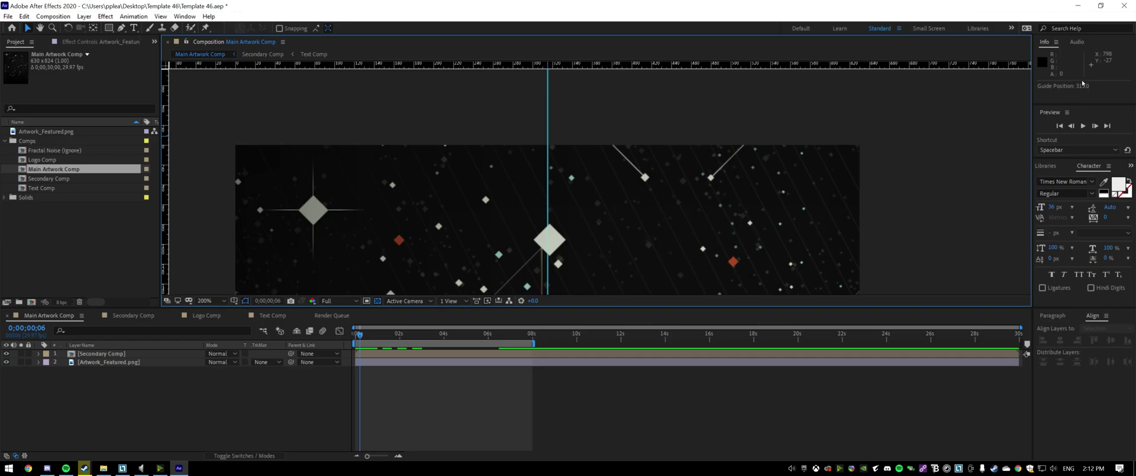
key(comma)
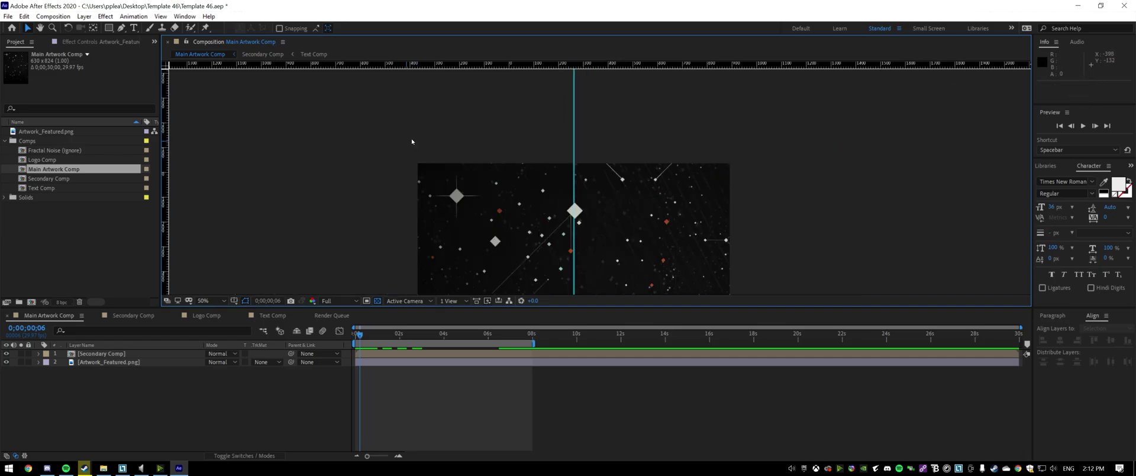
key(comma)
drag(588, 142, 592, 146)
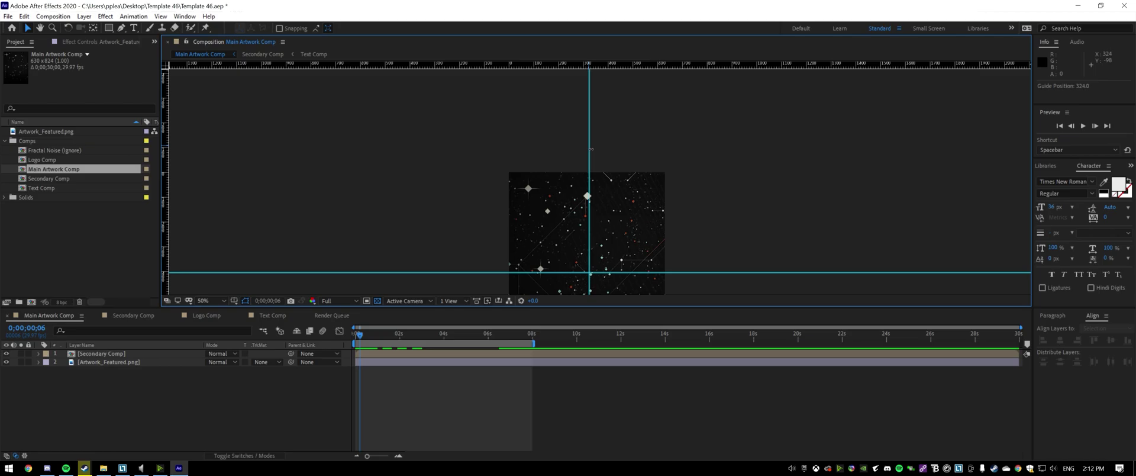
Step: Place the vertical guide precisely at the horizontal centre (315 px) and reframe the comp
key(period)
key(period)
key(period)
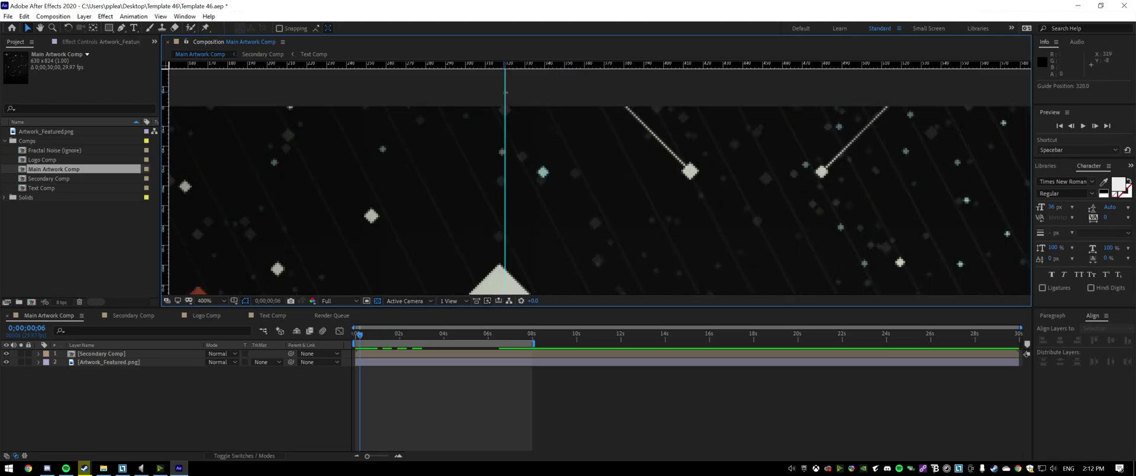
drag(509, 94, 497, 93)
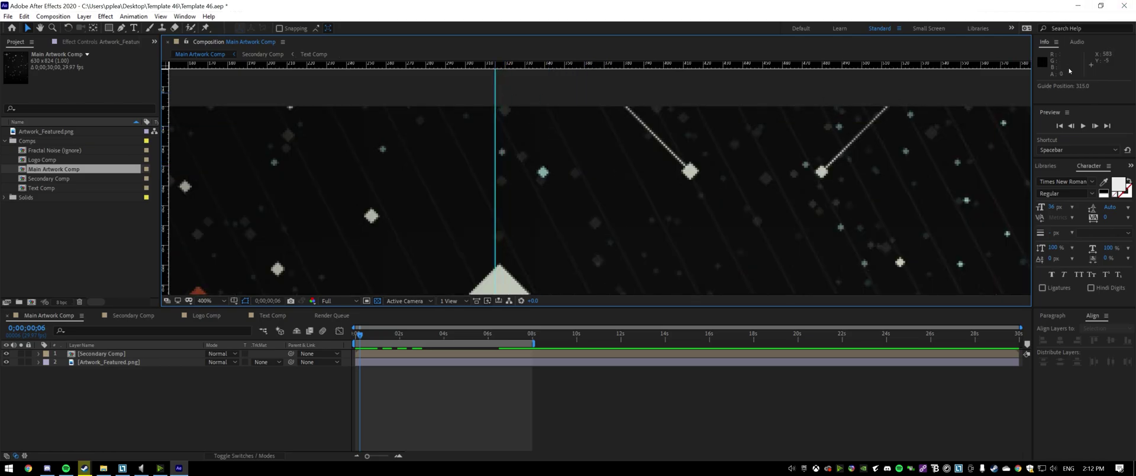
key(comma)
key(comma)
key(comma)
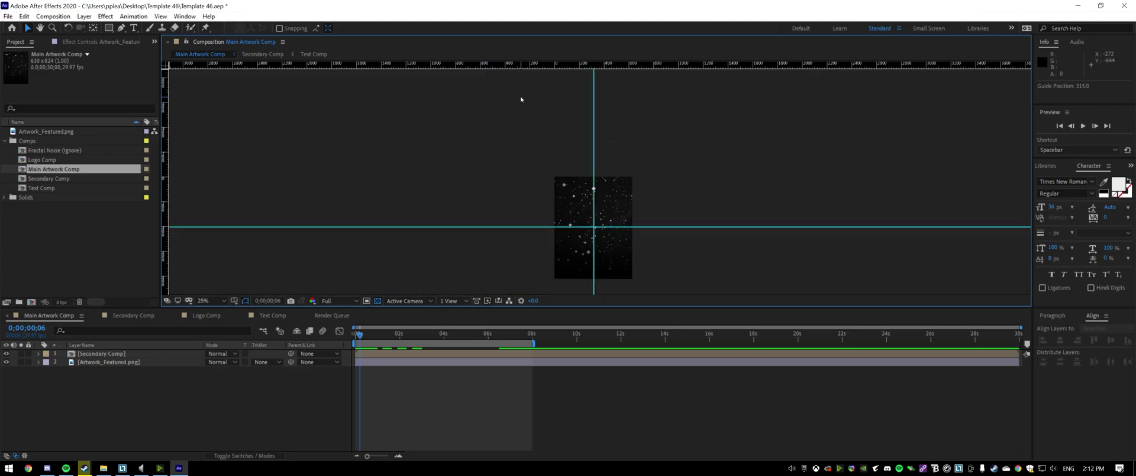
scroll(607, 249, down, 4)
scroll(610, 173, up, 4)
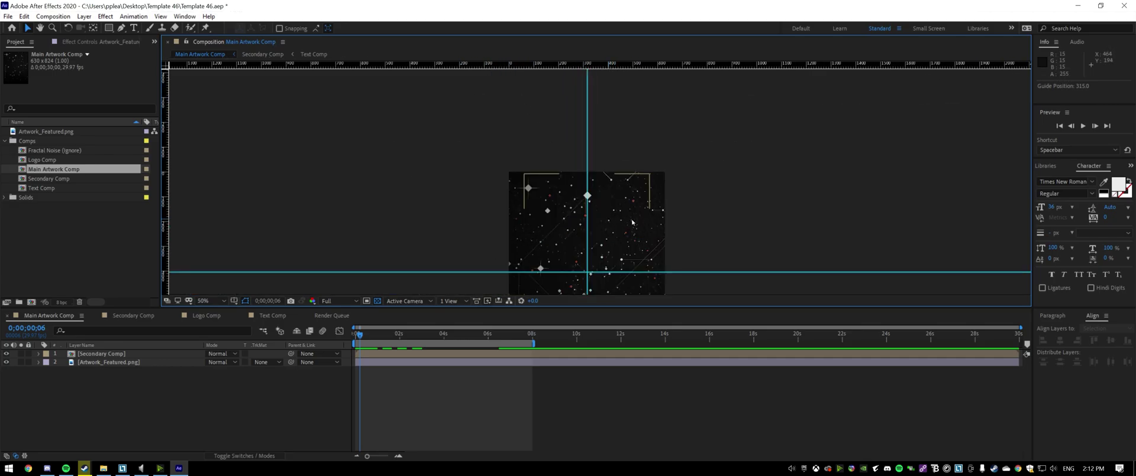
scroll(689, 177, up, 4)
scroll(689, 177, down, 5)
scroll(705, 208, up, 2)
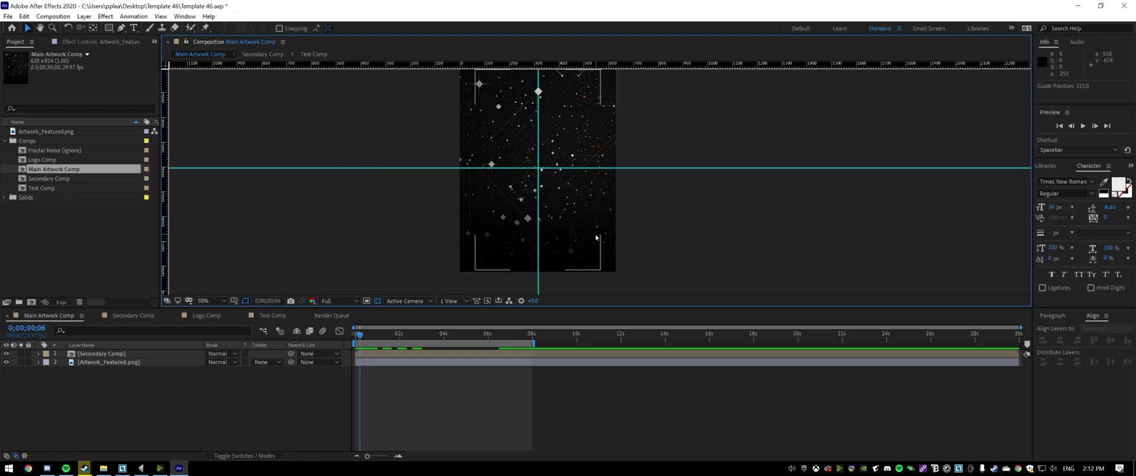
key(ctrl+Down)
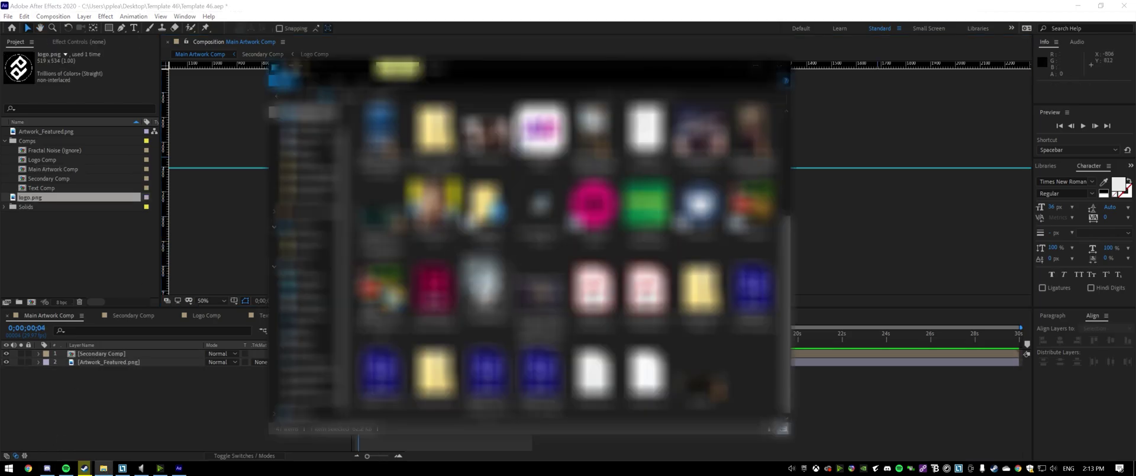
Step: Import logo.png to replace the logo and preview Main Artwork Comp
drag(486, 278, 47, 184)
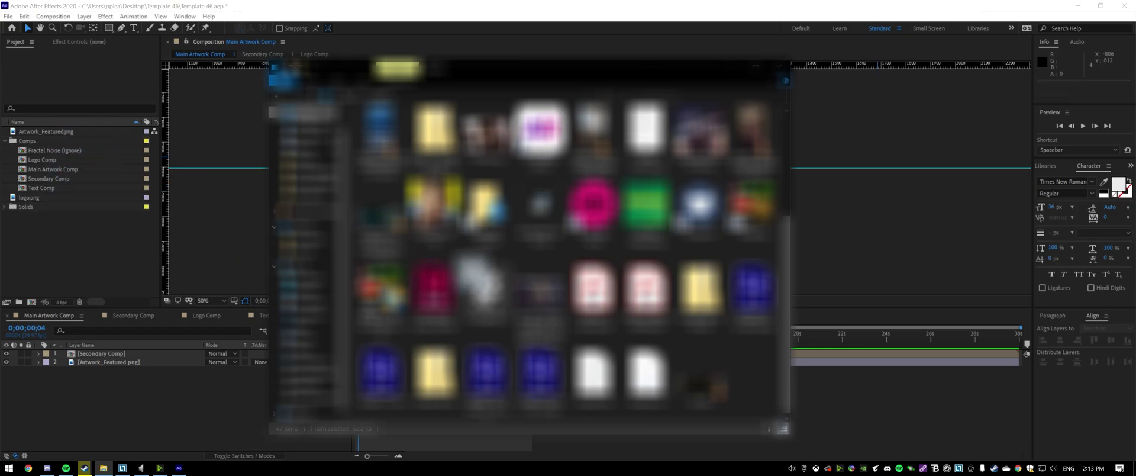
click(46, 198)
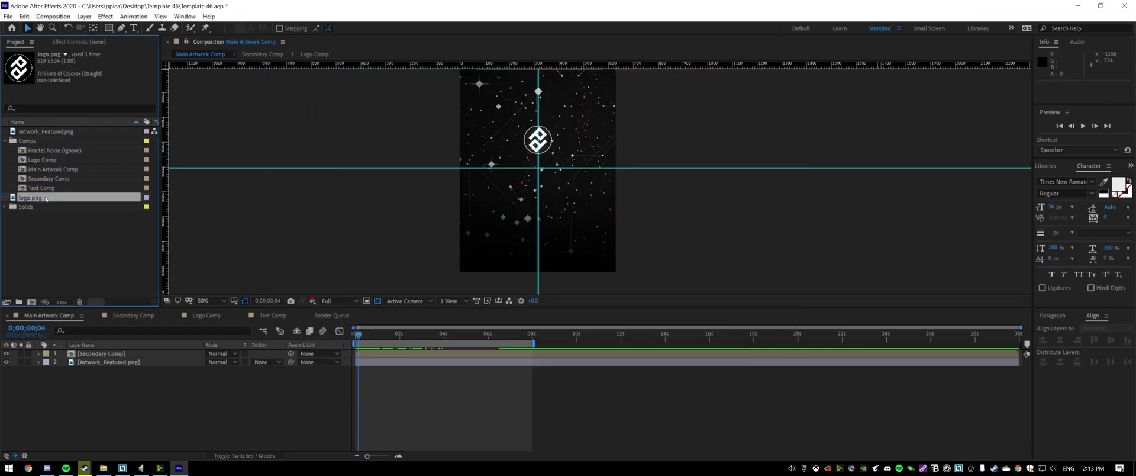
click(55, 228)
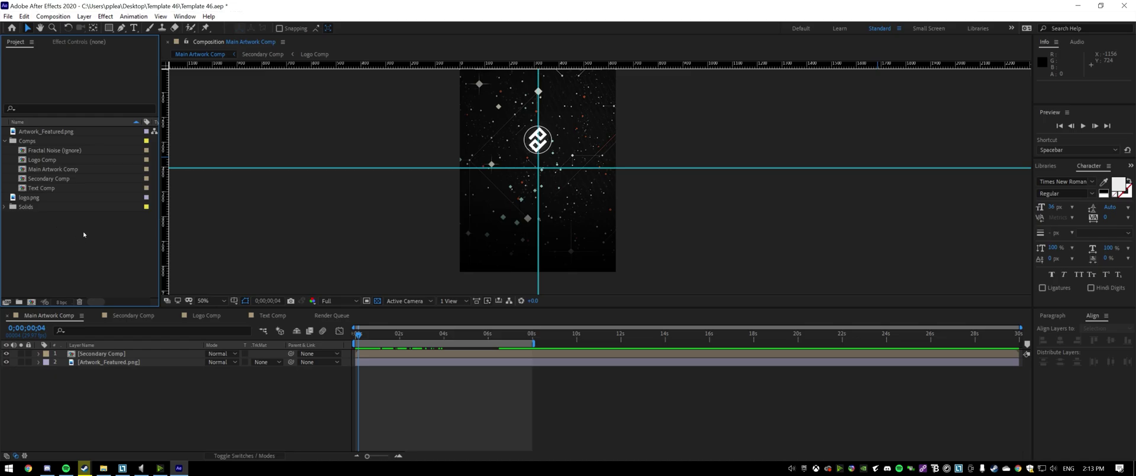
click(51, 170)
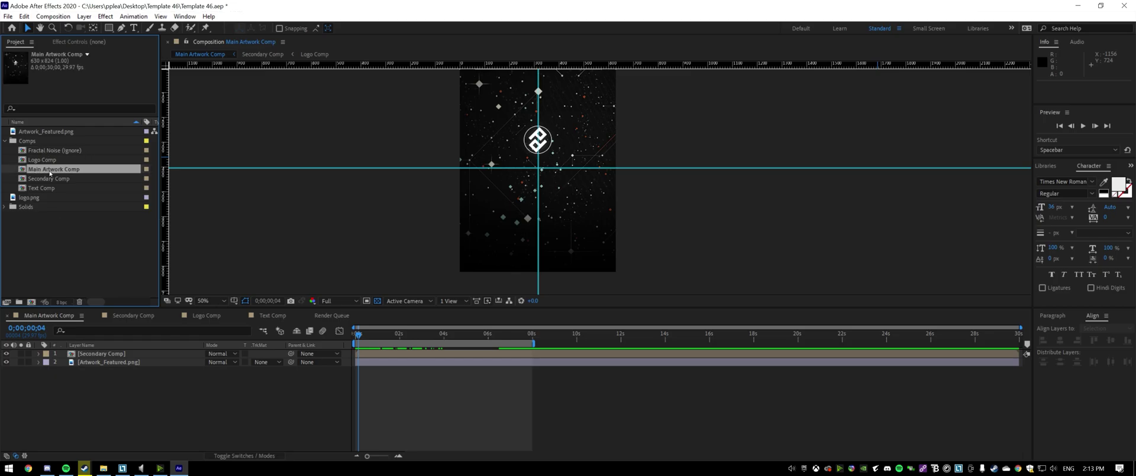
click(53, 217)
key(space)
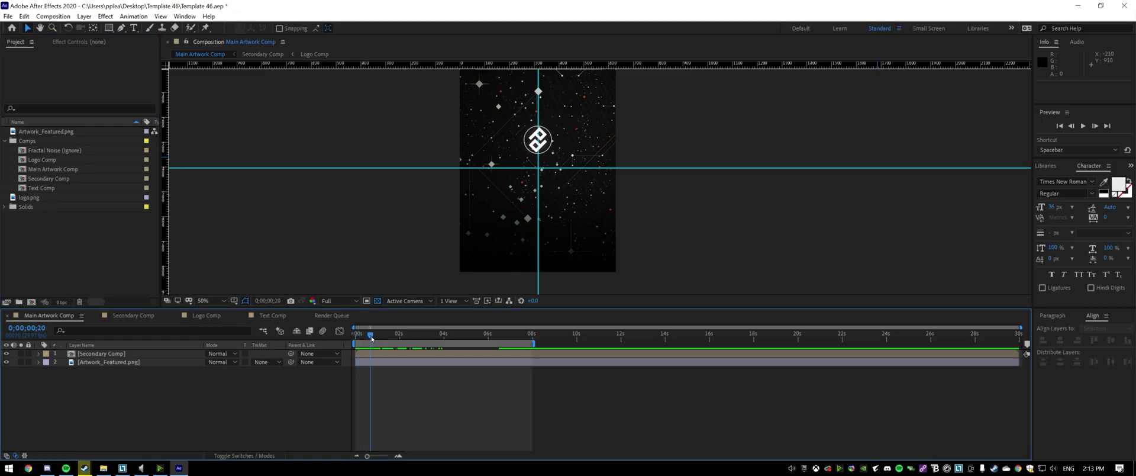
Step: Select the Secondary Comp layer and show the Align panel
click(554, 148)
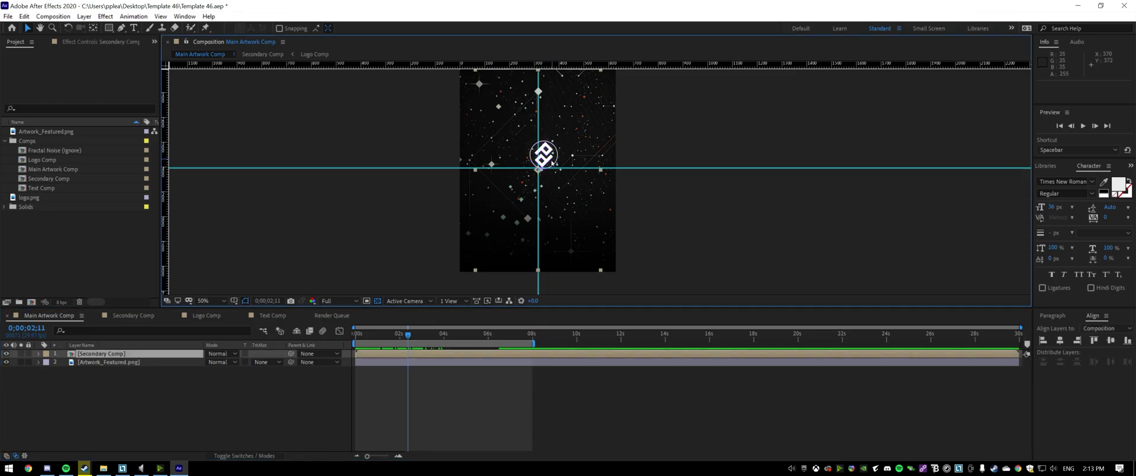
key(period)
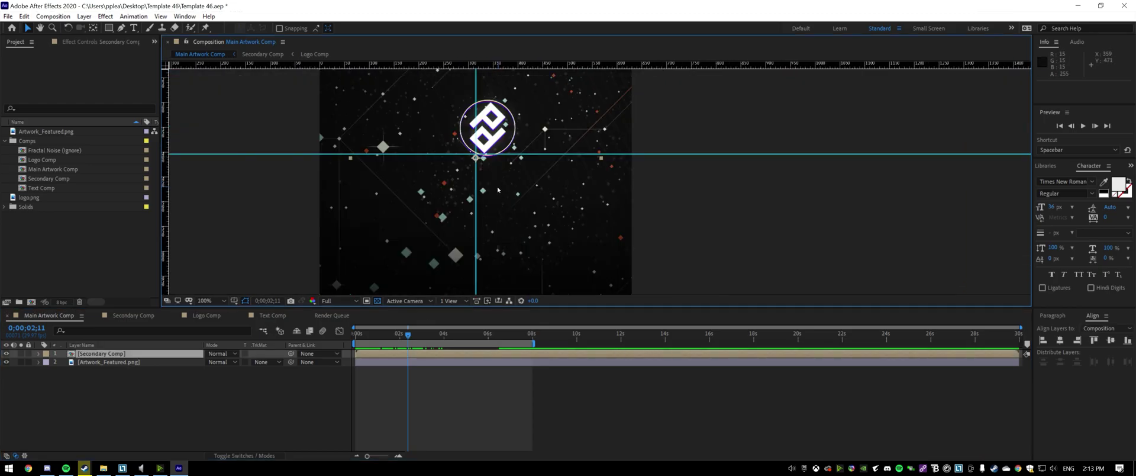
key(comma)
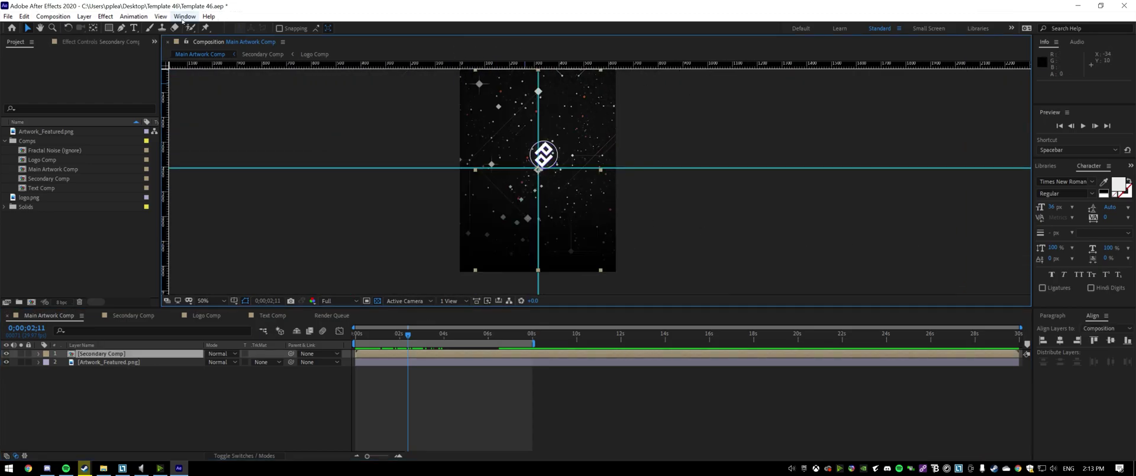
click(184, 16)
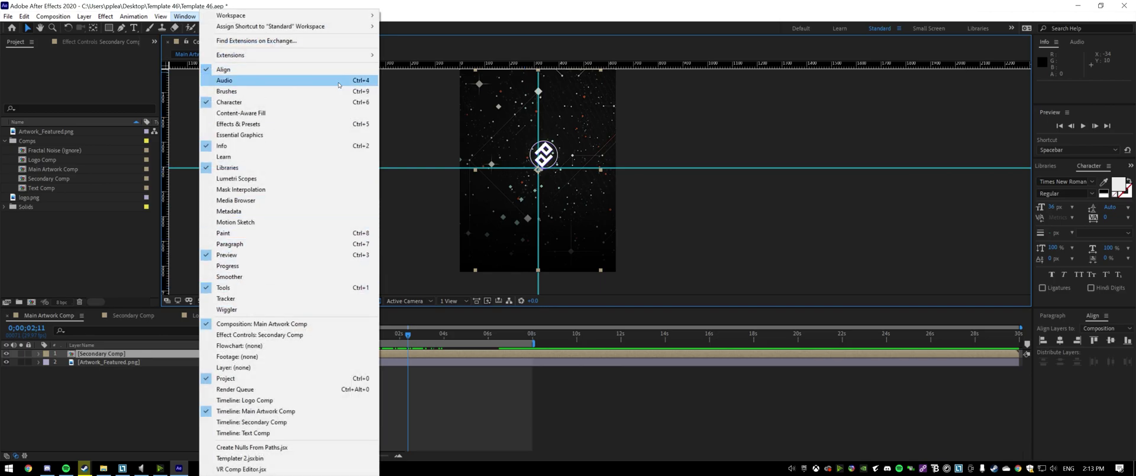
click(1062, 346)
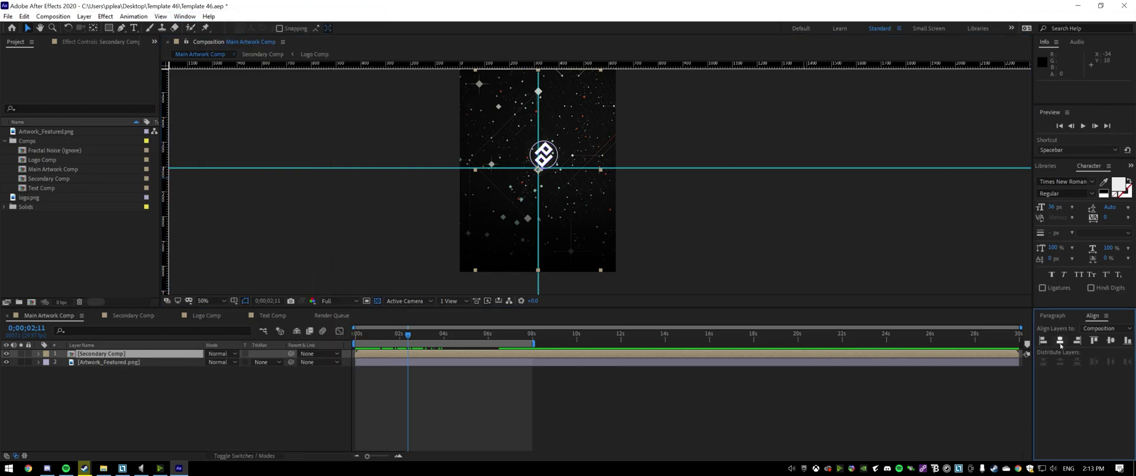
Step: Preview the Secondary Comp layer until 0;00;04;14, where TEMPLATE appears under the logo
click(640, 229)
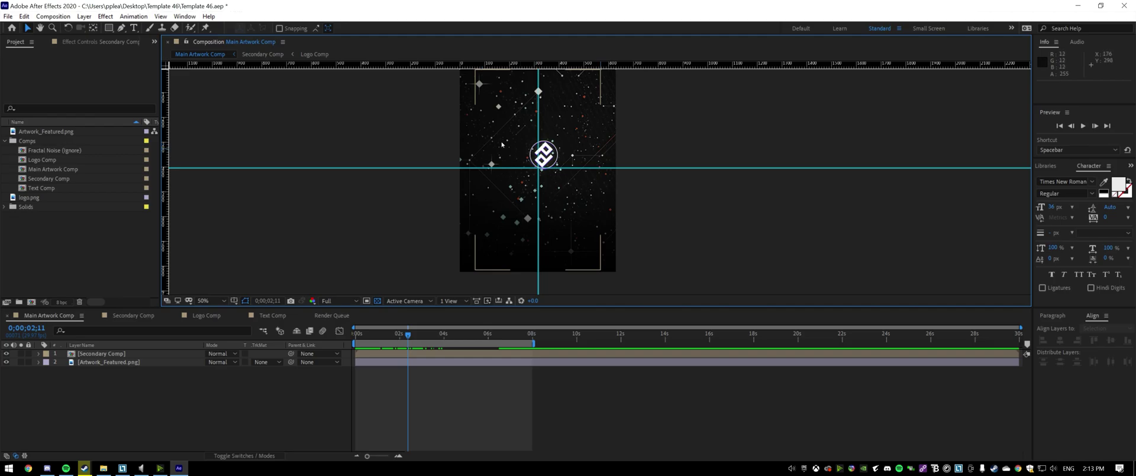
click(560, 155)
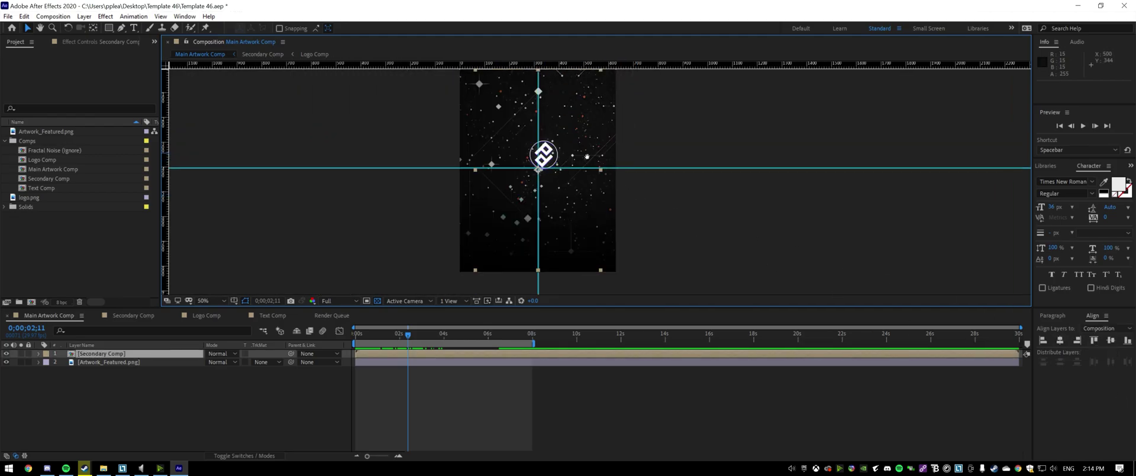
drag(587, 156, 583, 210)
key(space)
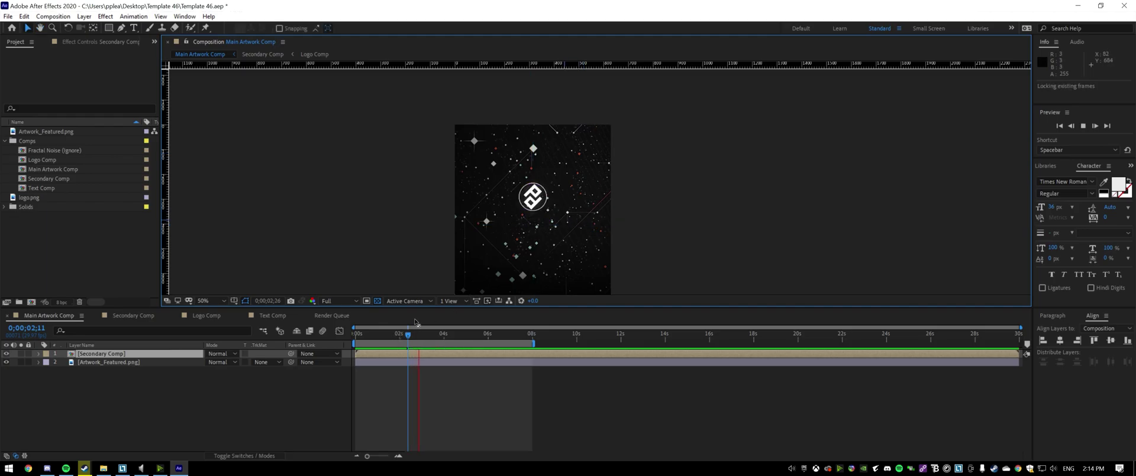
key(space)
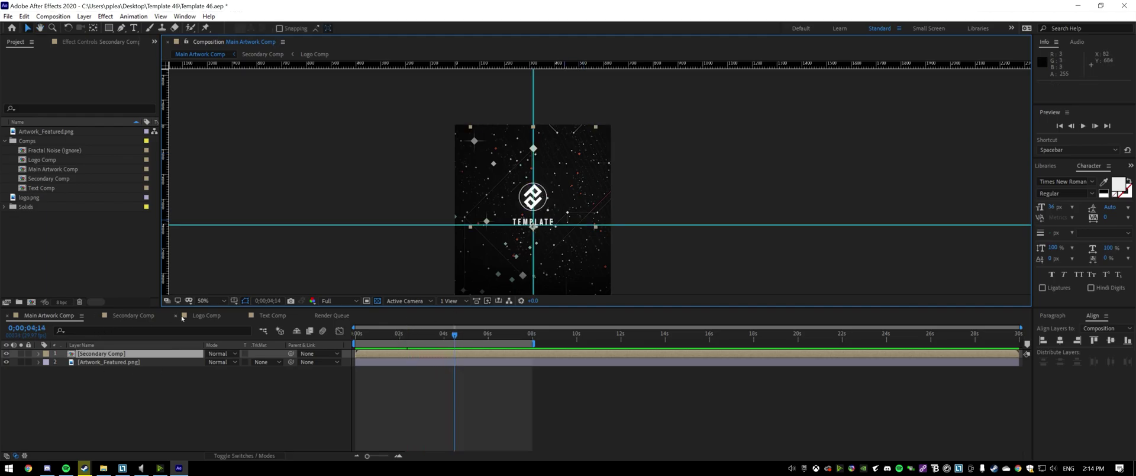
Step: Edit the Text Comp's Template layer to read 'ppleater', then return to Main Artwork Comp
click(261, 316)
text(u)
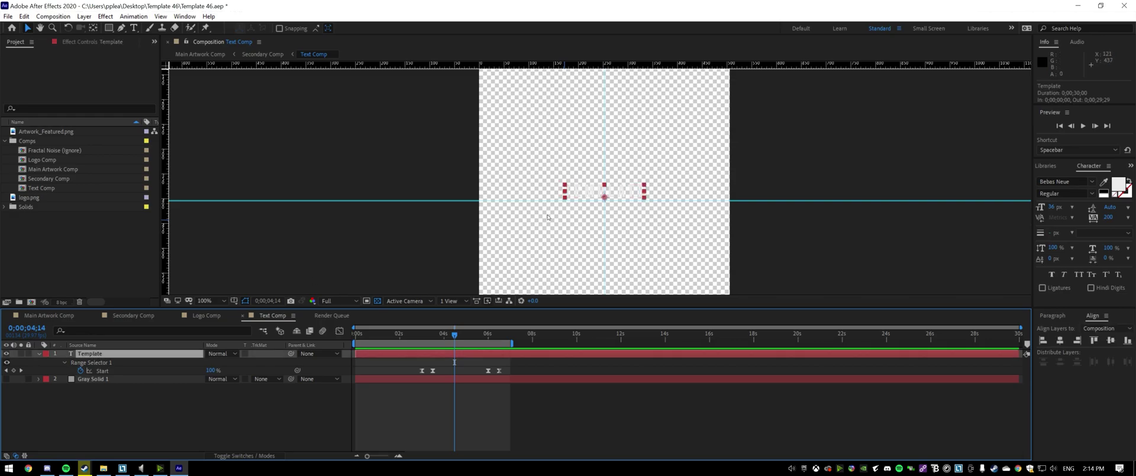
text(pple)
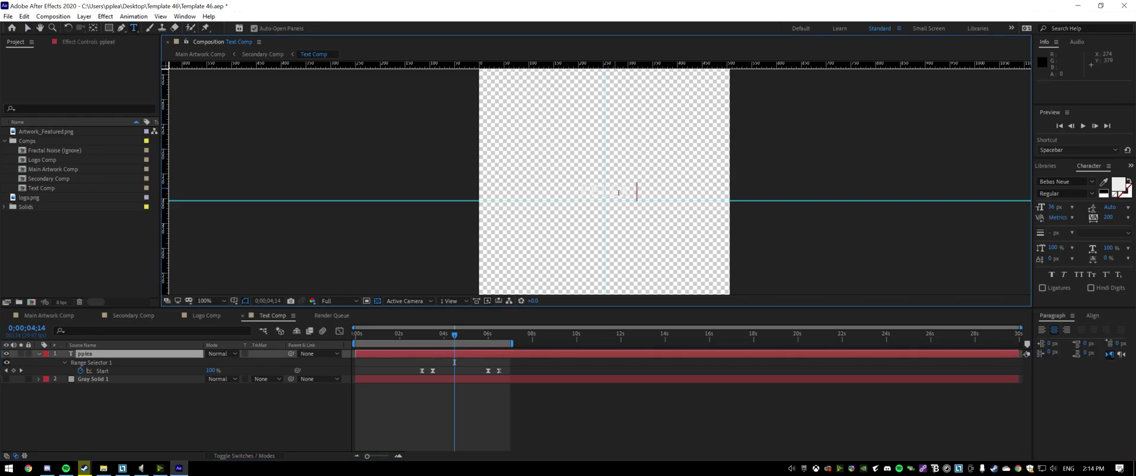
click(29, 28)
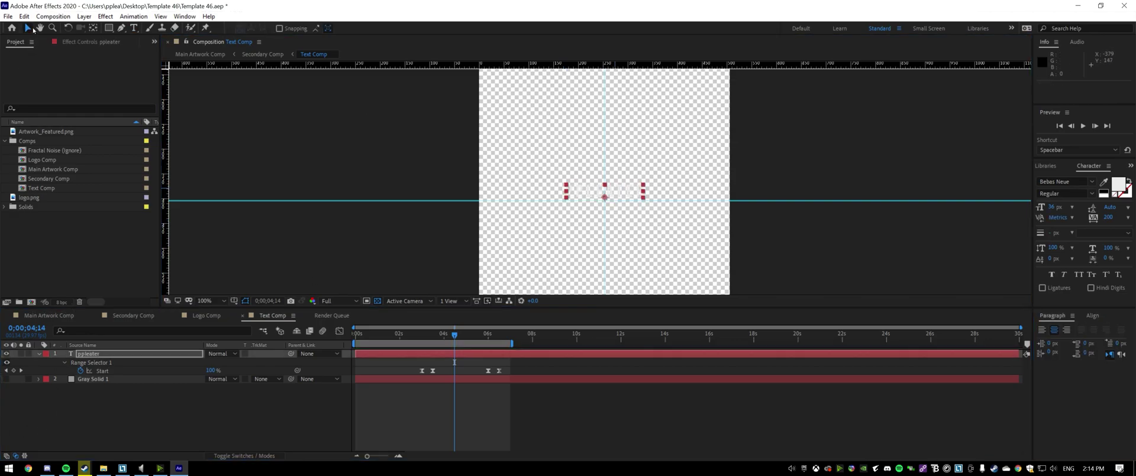
click(192, 55)
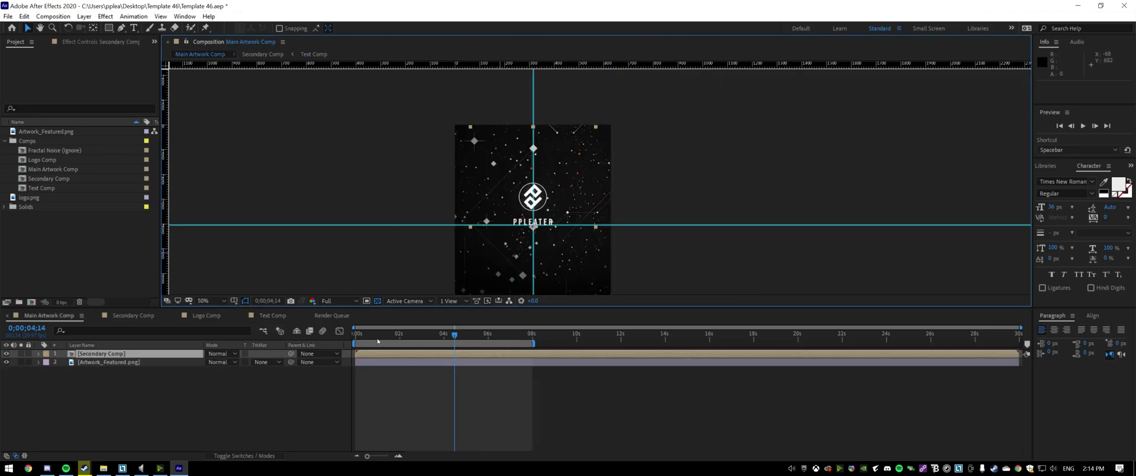
Step: Preview Main Artwork Comp from the start to check the PPLEATER title animation
key(Home)
key(space)
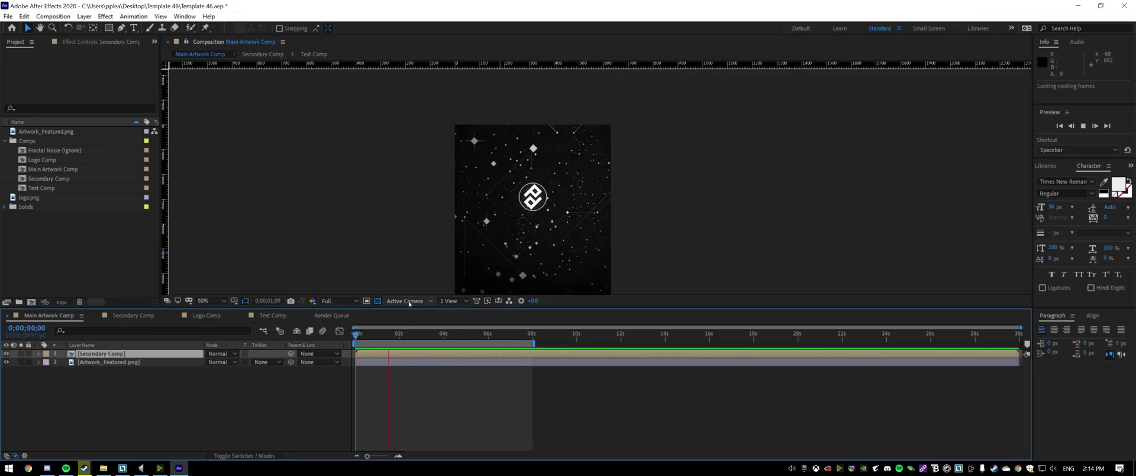
scroll(533, 189, up, 2)
key(space)
key(space)
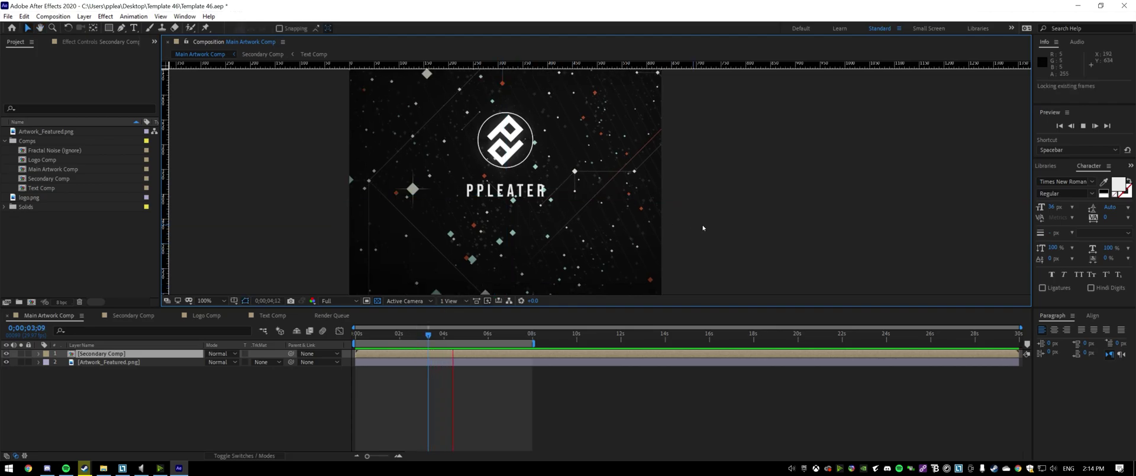
key(space)
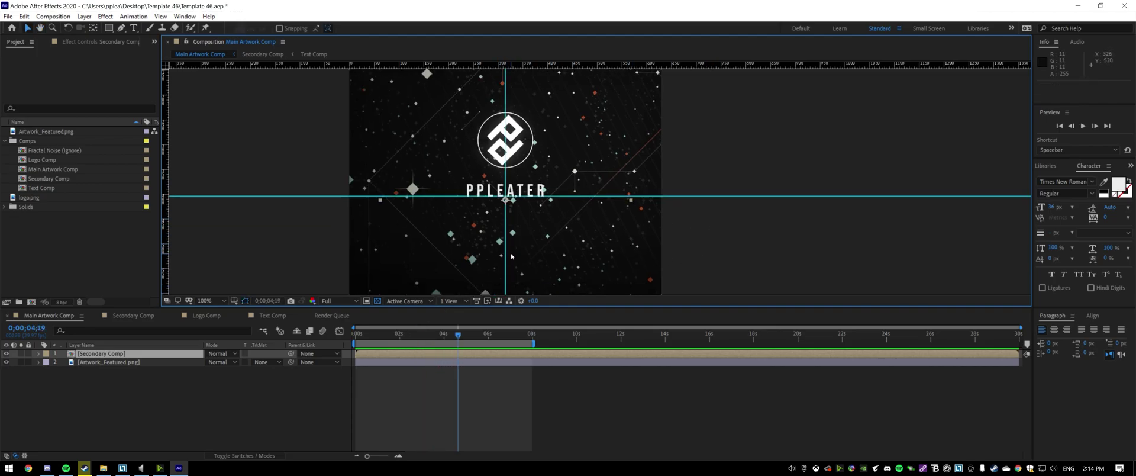